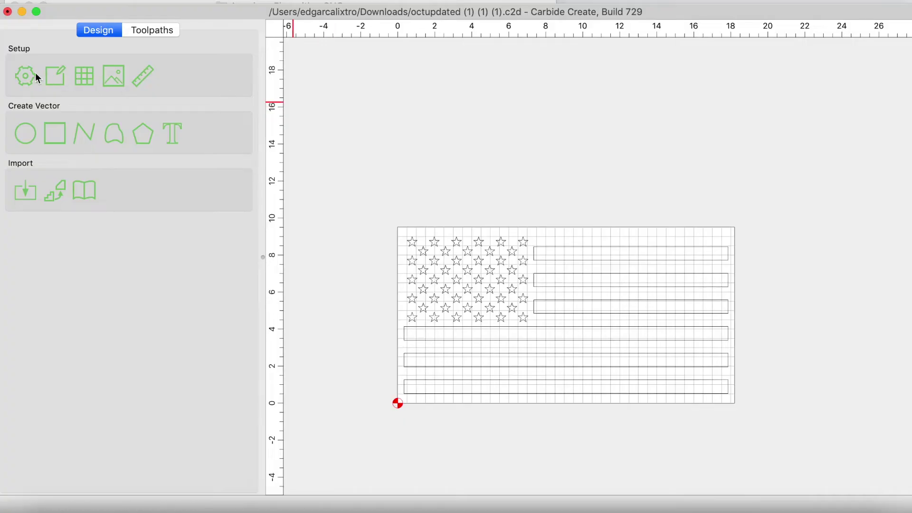
Open Job Setup to check the 18.1875 × 9.5 in, 0.75 in thick softwood stock.
{"action": "left_click", "coordinate": [29, 76]}
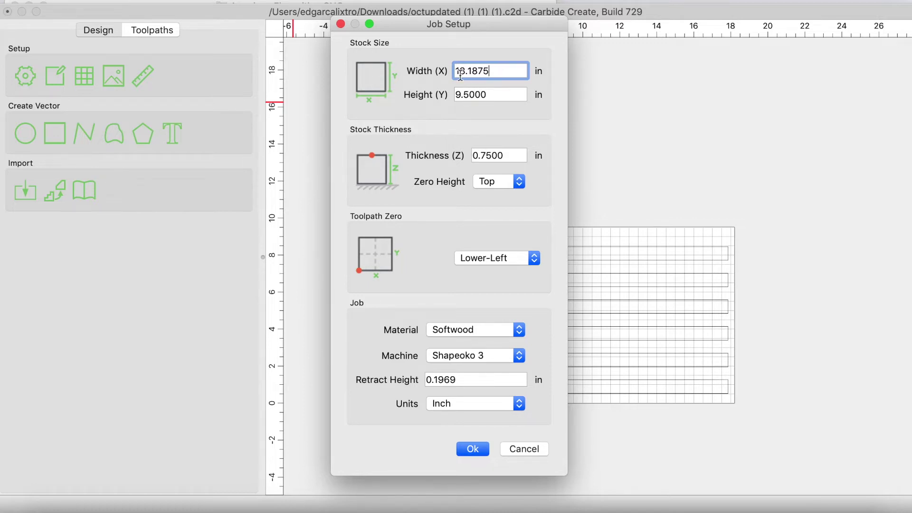
Accept the 18.1875 × 9.5 in stock setup, zoom out, and select all star and stripe vectors.
{"action": "left_click", "coordinate": [473, 449]}
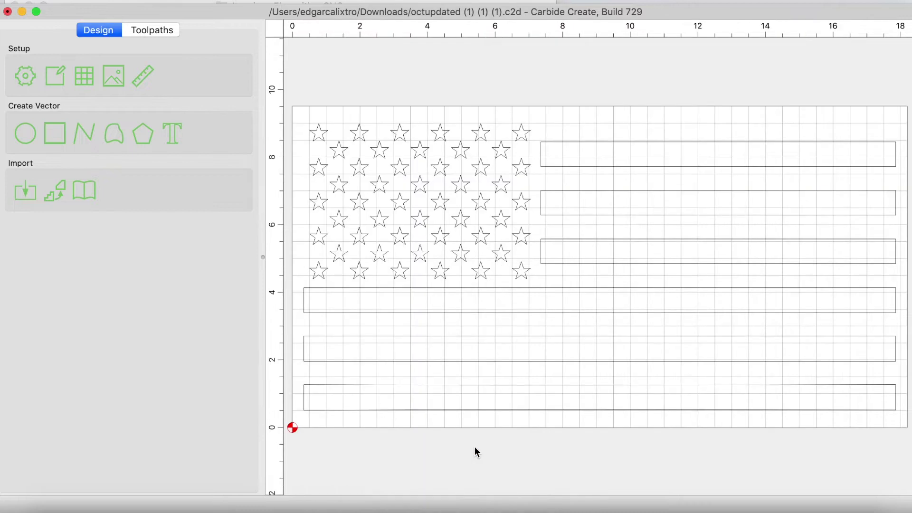
{"action": "scroll", "coordinate": [457, 321], "scroll_direction": "down", "scroll_amount": 2}
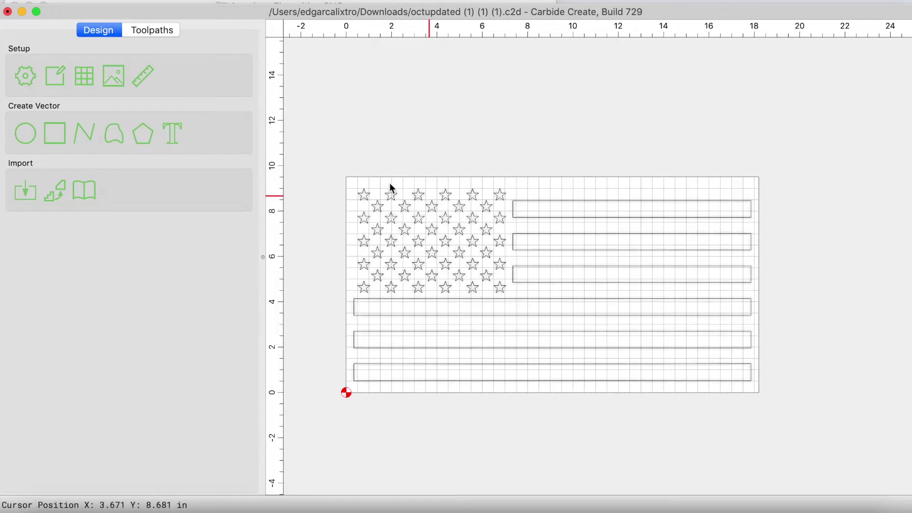
{"action": "key", "text": "super+a"}
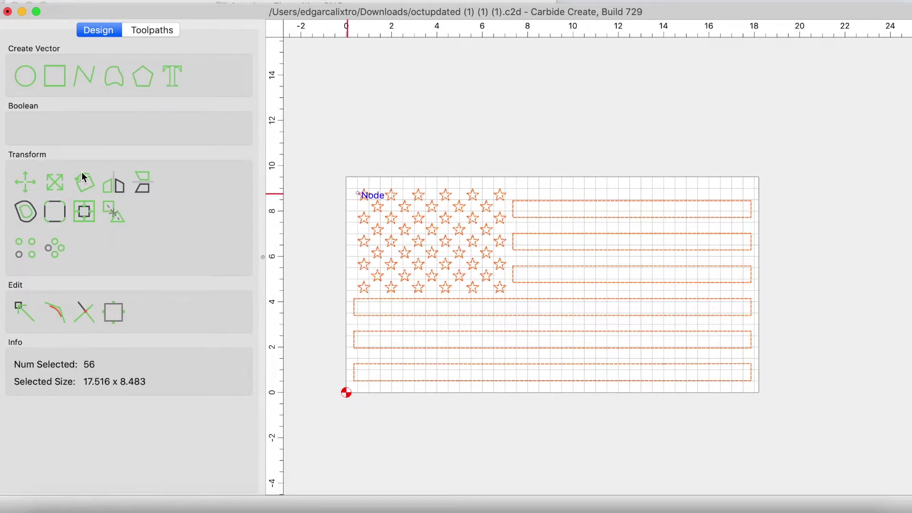
{"action": "mouse_move", "coordinate": [346, 163]}
{"action": "left_mouse_down"}
{"action": "mouse_move", "coordinate": [651, 320]}
{"action": "mouse_move", "coordinate": [456, 195]}
{"action": "mouse_move", "coordinate": [401, 181]}
{"action": "mouse_move", "coordinate": [347, 145]}
{"action": "left_mouse_up"}
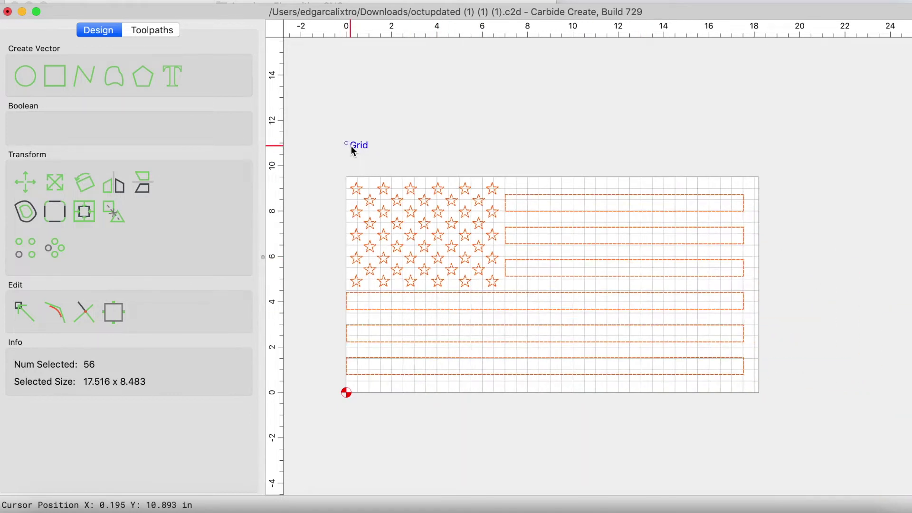
{"action": "left_click", "coordinate": [55, 183]}
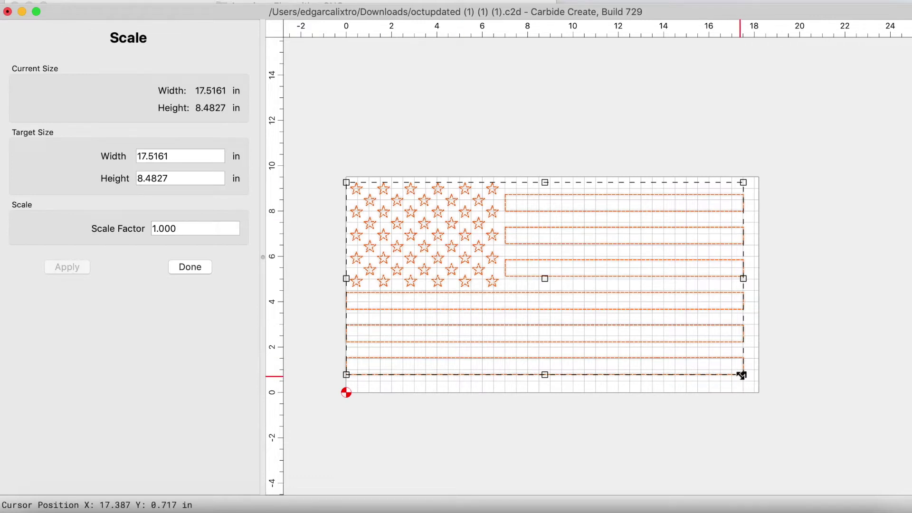
{"action": "mouse_move", "coordinate": [743, 373]}
{"action": "left_mouse_down"}
{"action": "mouse_move", "coordinate": [680, 347]}
{"action": "mouse_move", "coordinate": [749, 372]}
{"action": "mouse_move", "coordinate": [684, 321]}
{"action": "mouse_move", "coordinate": [760, 370]}
{"action": "left_mouse_up"}
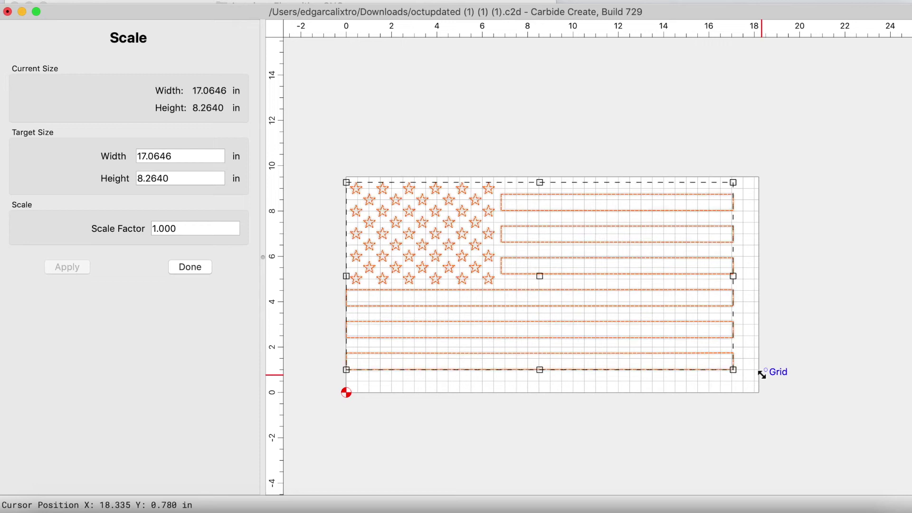
{"action": "left_click", "coordinate": [204, 268]}
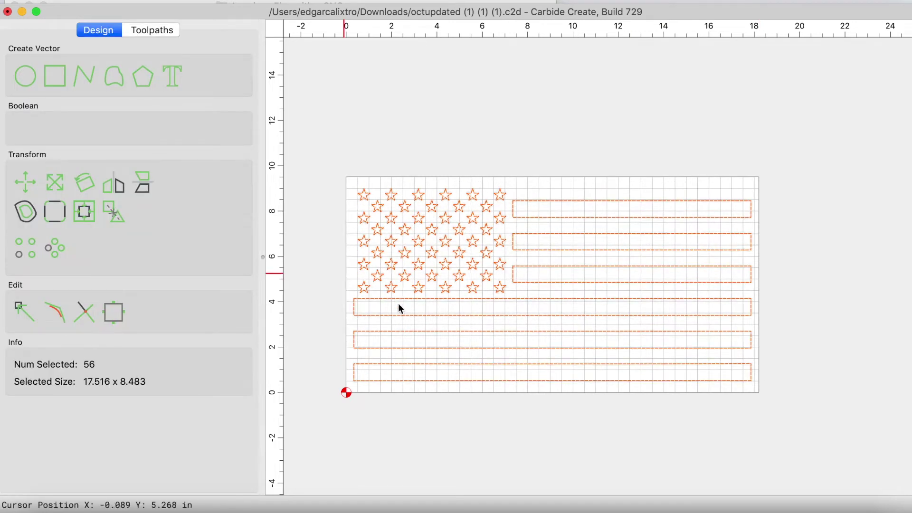
{"action": "scroll", "coordinate": [361, 203], "scroll_direction": "up", "scroll_amount": 4}
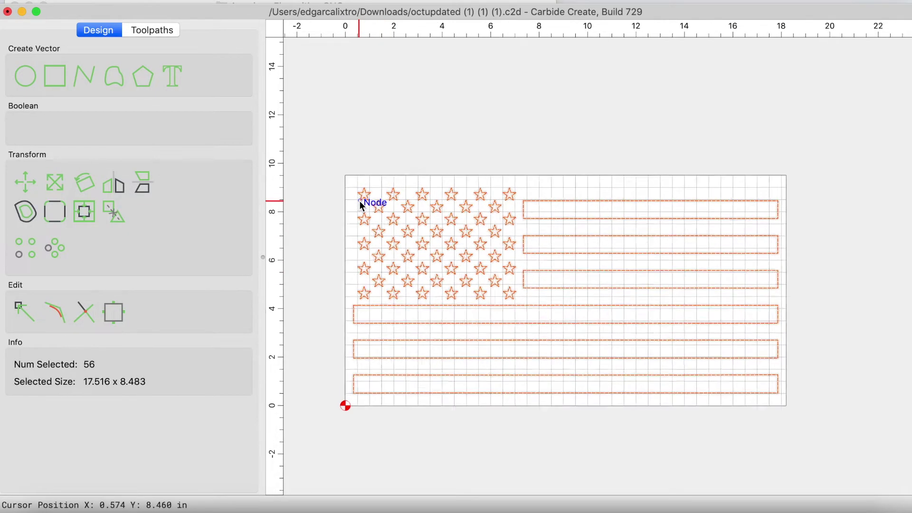
{"action": "left_click", "coordinate": [325, 86]}
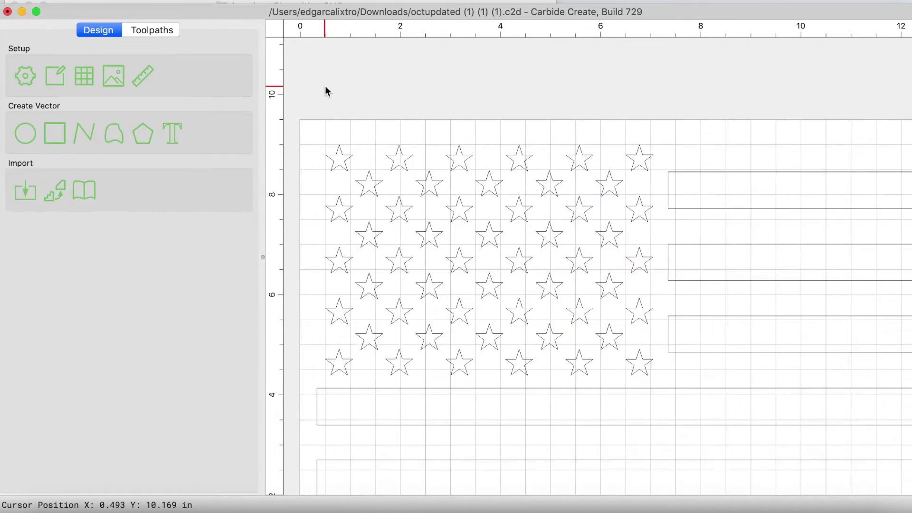
{"action": "left_click", "coordinate": [81, 79]}
{"action": "key", "text": "Return"}
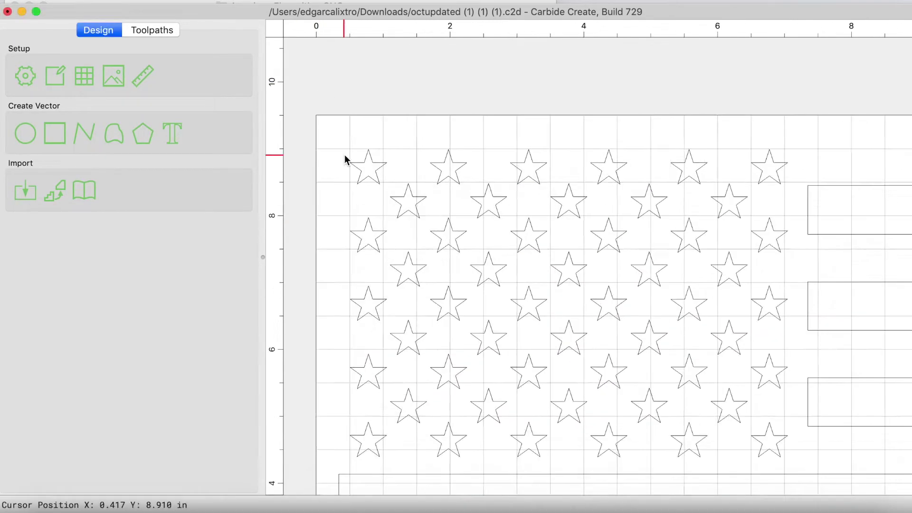
{"action": "scroll", "coordinate": [346, 160], "scroll_direction": "up", "scroll_amount": 10}
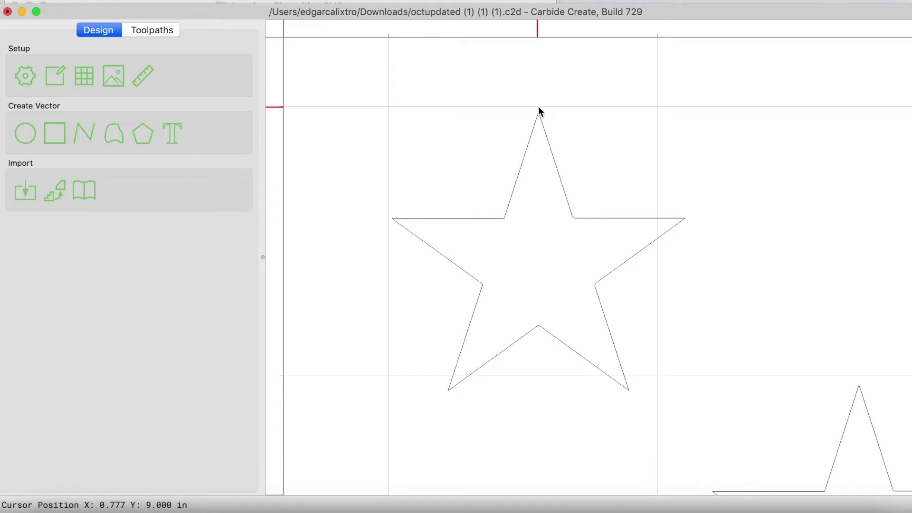
{"action": "scroll", "coordinate": [539, 114], "scroll_direction": "down", "scroll_amount": 2}
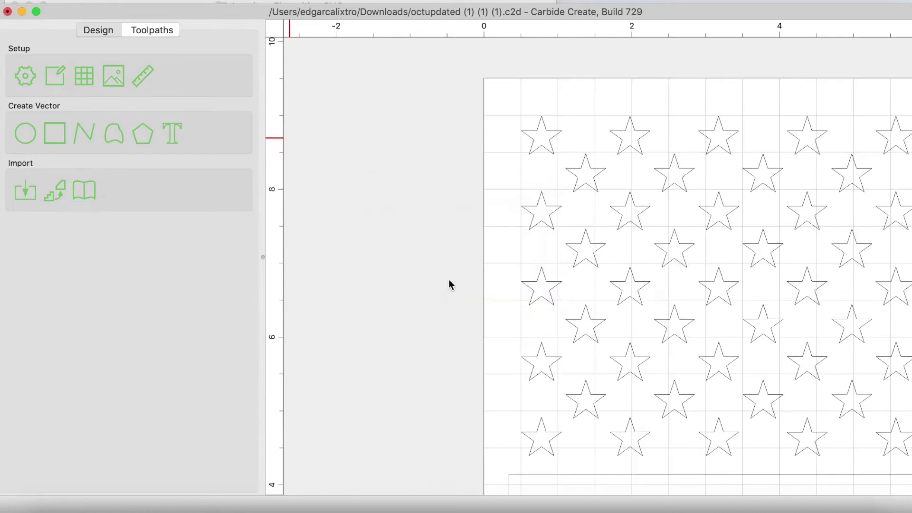
{"action": "scroll", "coordinate": [631, 267], "scroll_direction": "up", "scroll_amount": 1}
{"action": "scroll", "coordinate": [386, 307], "scroll_direction": "down", "scroll_amount": 3}
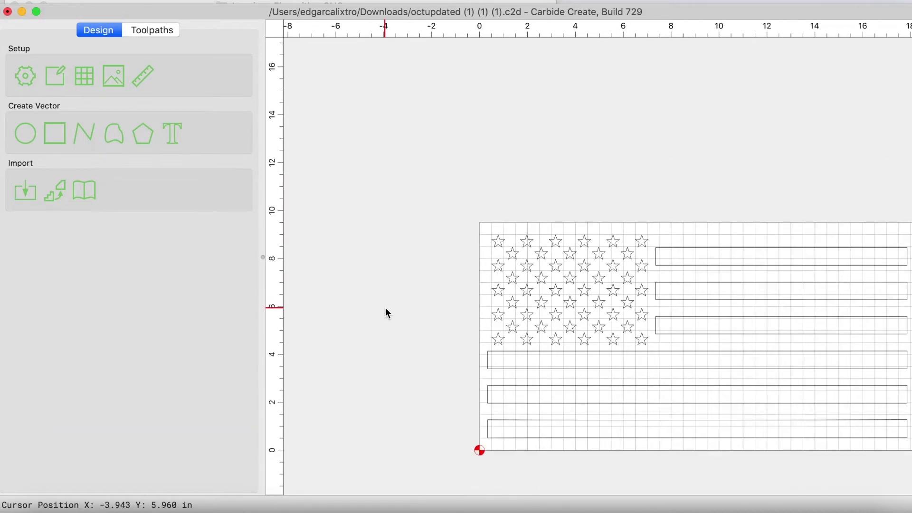
{"action": "scroll", "coordinate": [385, 307], "scroll_direction": "down", "scroll_amount": 2}
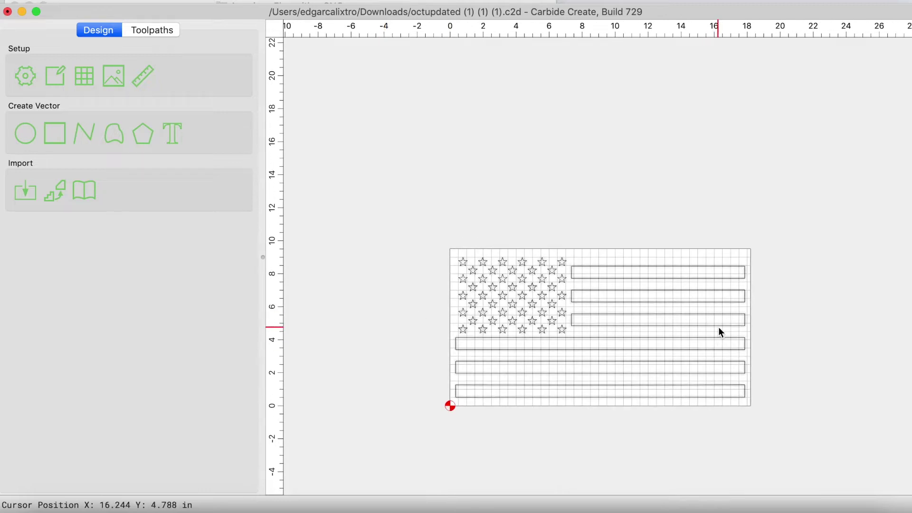
{"action": "scroll", "coordinate": [718, 327], "scroll_direction": "up", "scroll_amount": 1}
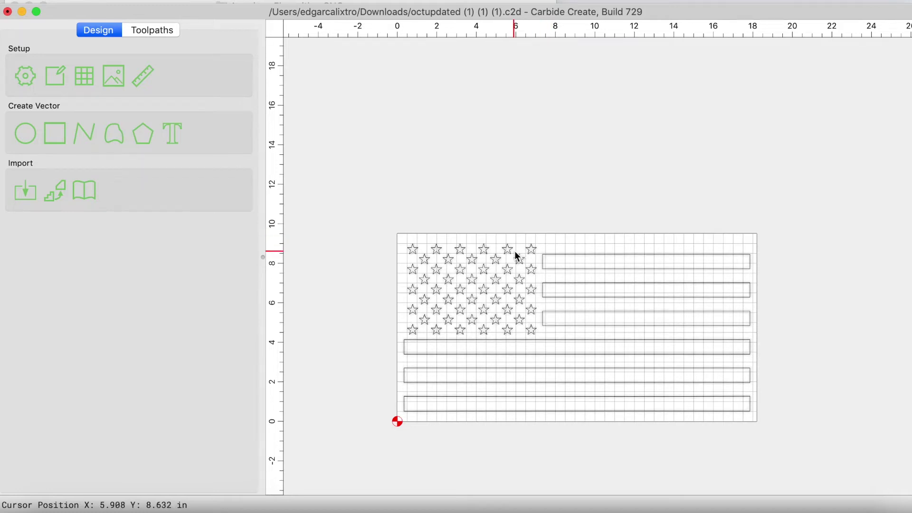
Select only the six stripes by deselecting them and inverting, then switch to Toolpaths.
{"action": "key", "text": "super+a"}
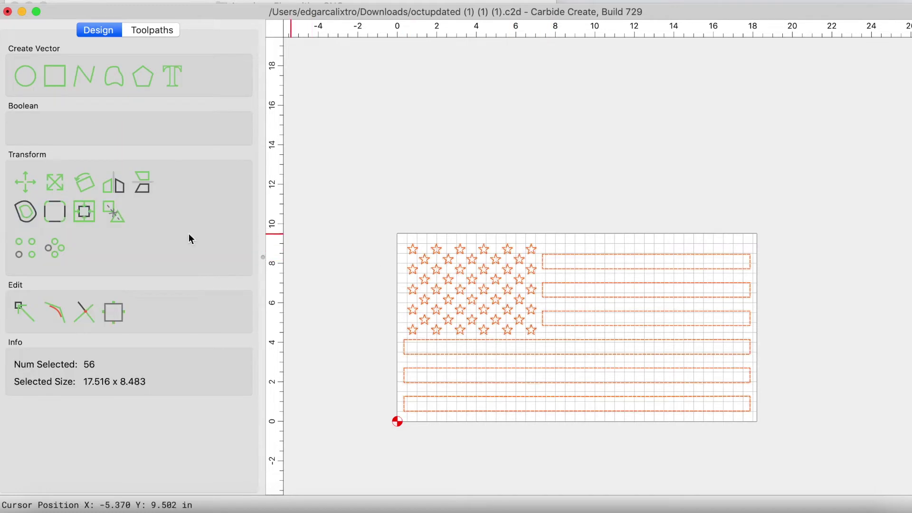
{"action": "left_click_drag", "start_coordinate": [294, 232], "coordinate": [539, 338]}
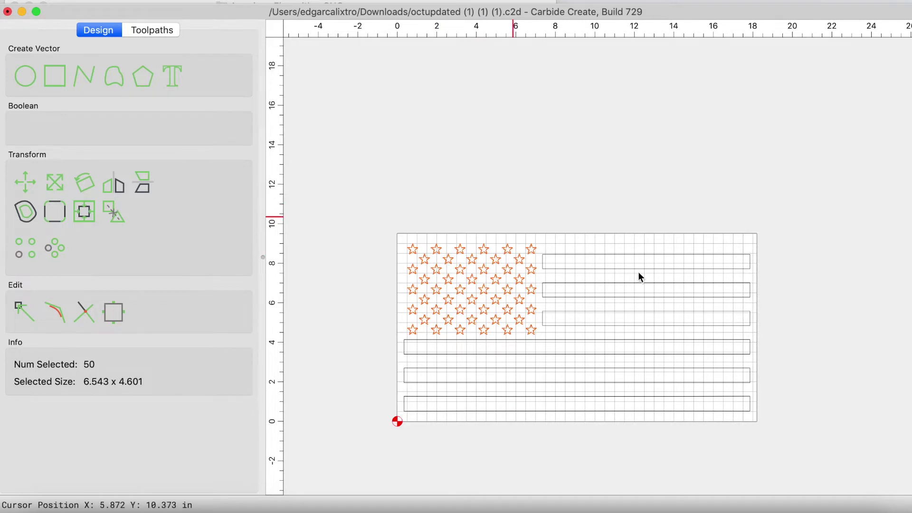
{"action": "key", "text": "super+i"}
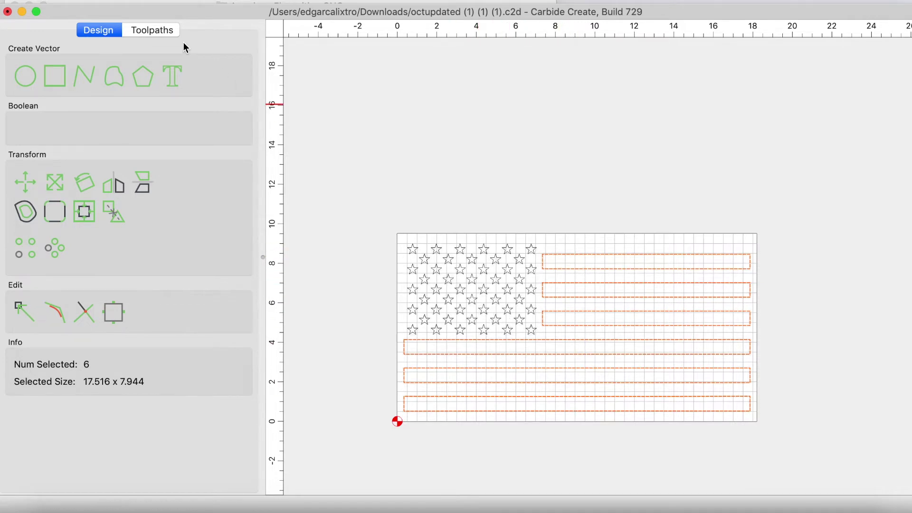
{"action": "left_click", "coordinate": [165, 31]}
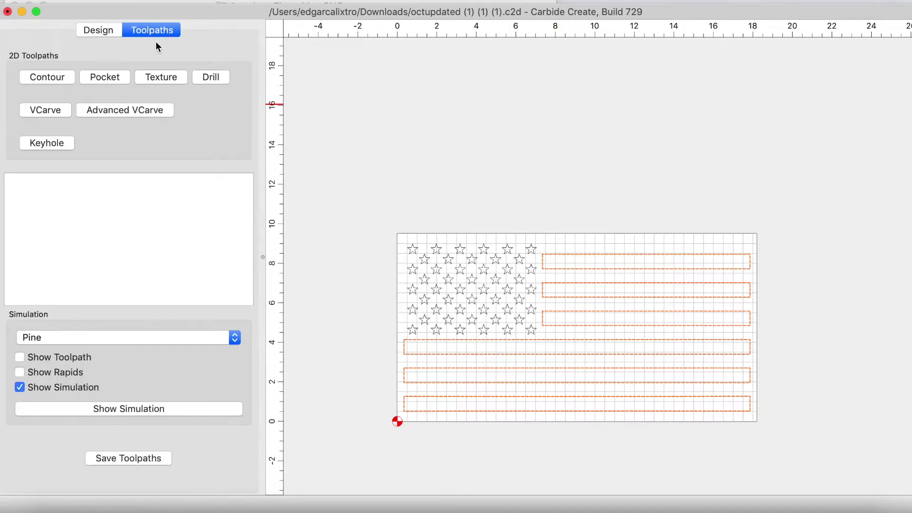
Start an Advanced VCarve toolpath for the stripes with a pocket end mill at plunge 80, feed 90.
{"action": "left_click", "coordinate": [105, 109]}
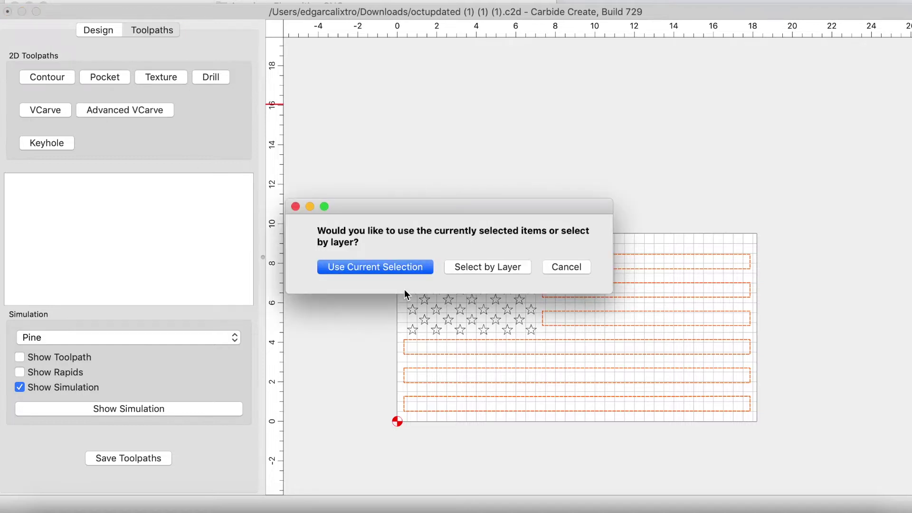
{"action": "left_click", "coordinate": [387, 269]}
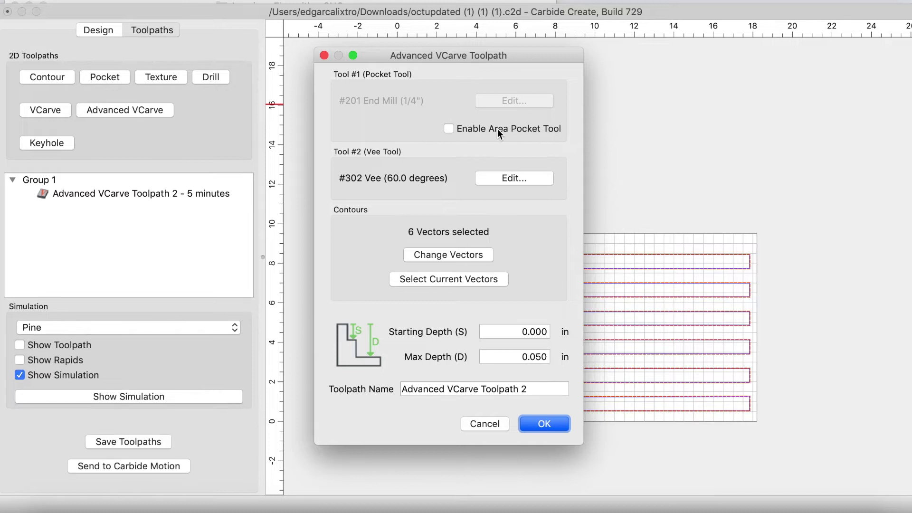
{"action": "left_click", "coordinate": [448, 128]}
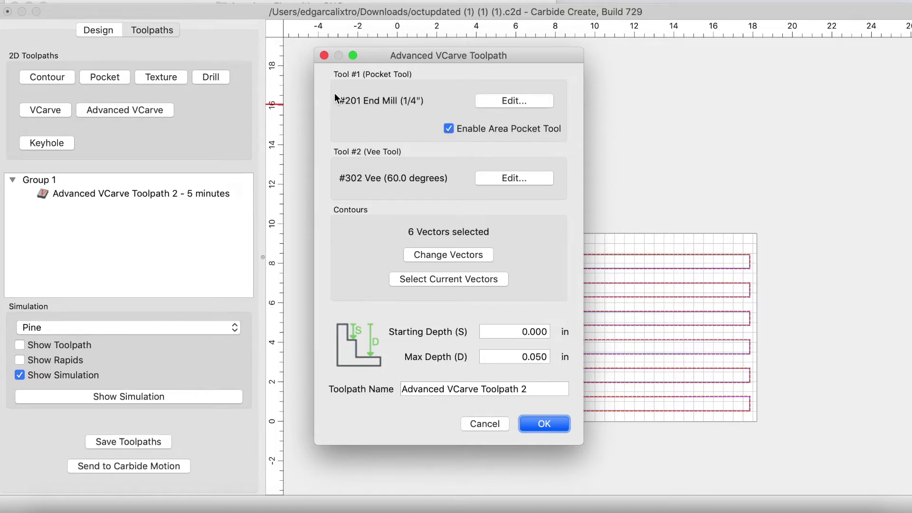
{"action": "left_click", "coordinate": [520, 98]}
{"action": "left_click", "coordinate": [464, 259]}
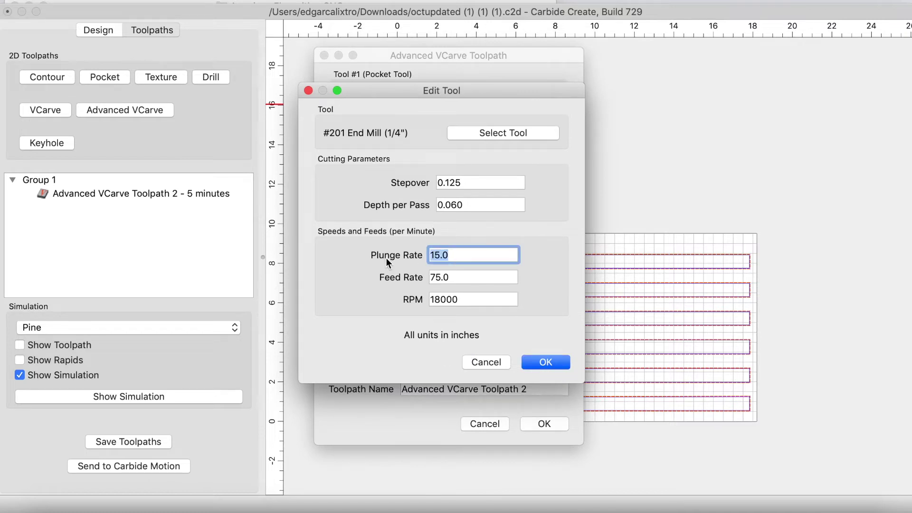
{"action": "type", "text": "80"}
{"action": "key", "text": "Tab"}
{"action": "type", "text": "90"}
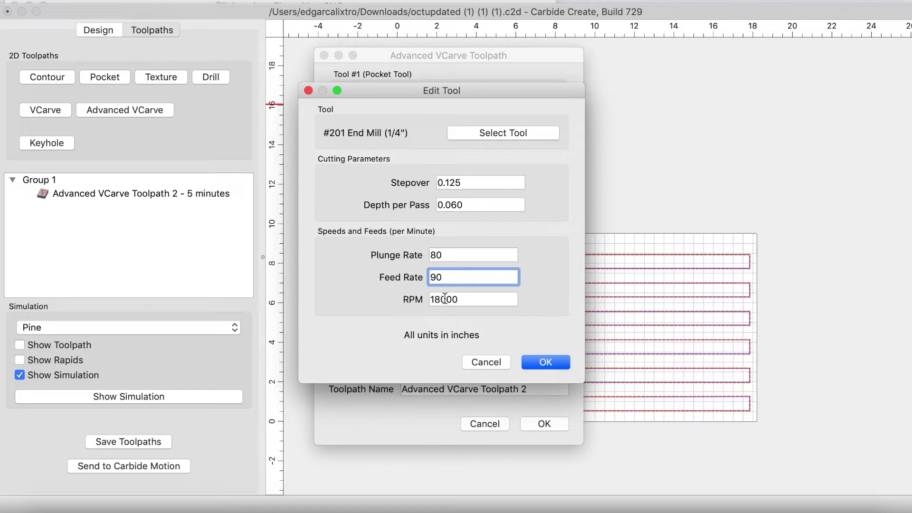
{"action": "left_click", "coordinate": [540, 358]}
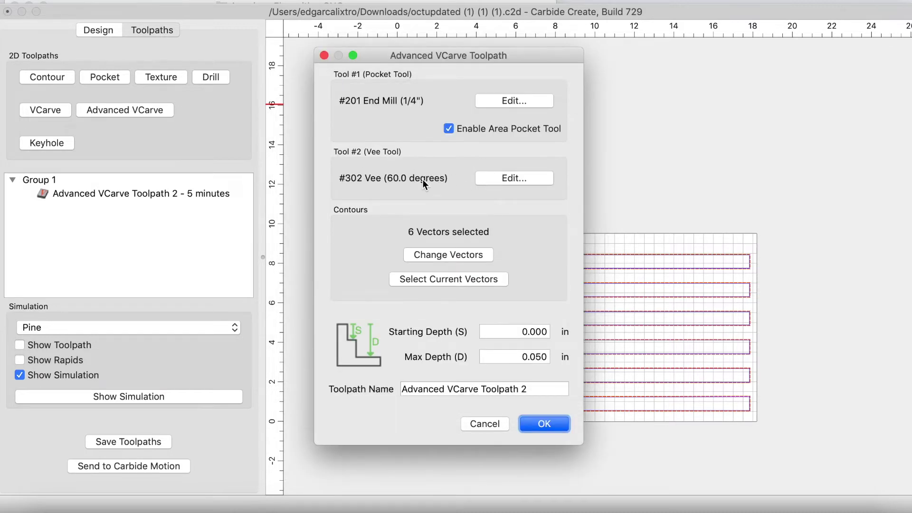
Set the vee bit to plunge rate 80 and feed rate 90, then accept the toolpath.
{"action": "left_click", "coordinate": [483, 183]}
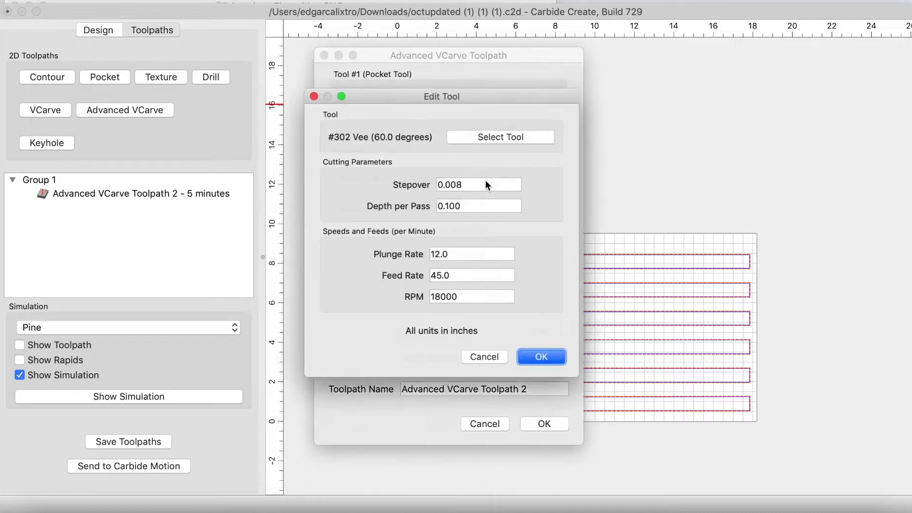
{"action": "key", "text": "Tab"}
{"action": "key", "text": "Tab"}
{"action": "type", "text": "80"}
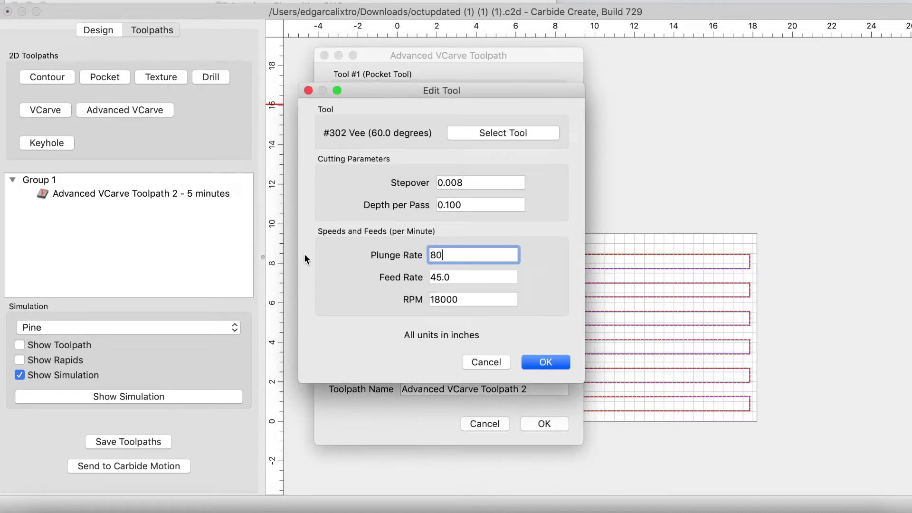
{"action": "key", "text": "Tab"}
{"action": "type", "text": "90"}
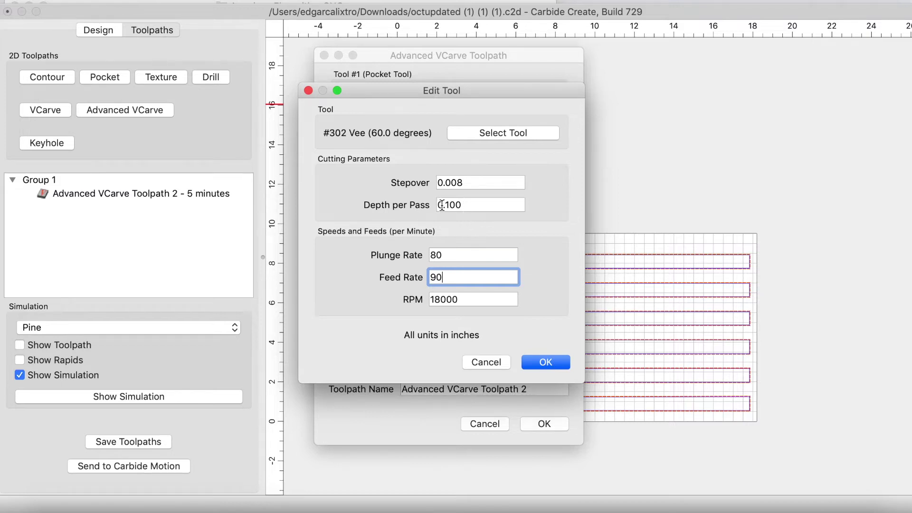
{"action": "left_click", "coordinate": [550, 362]}
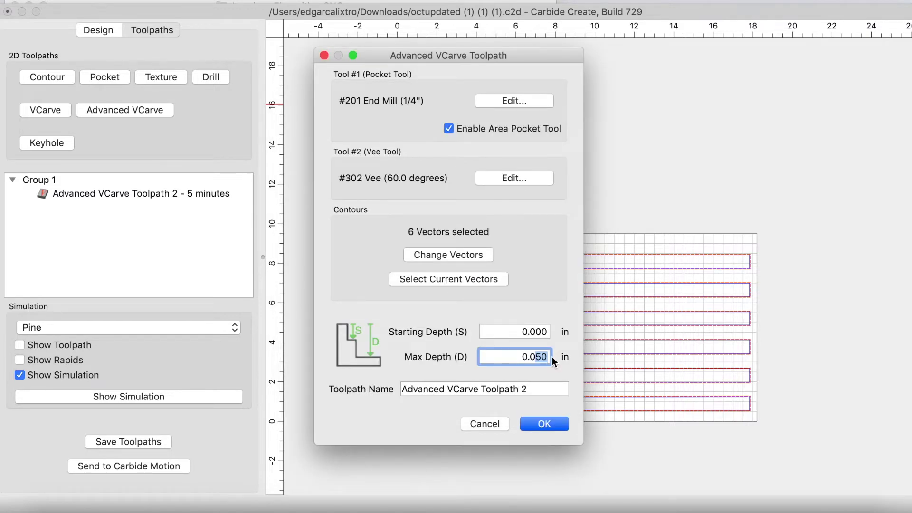
{"action": "key", "text": "Return"}
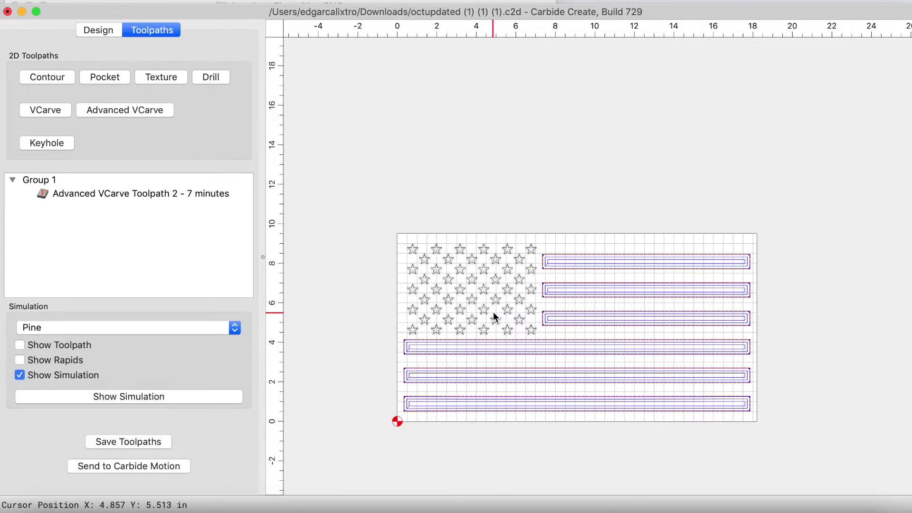
Preview the stripe carving in 3D simulation and tilt the pine board to an angle.
{"action": "left_click", "coordinate": [194, 395]}
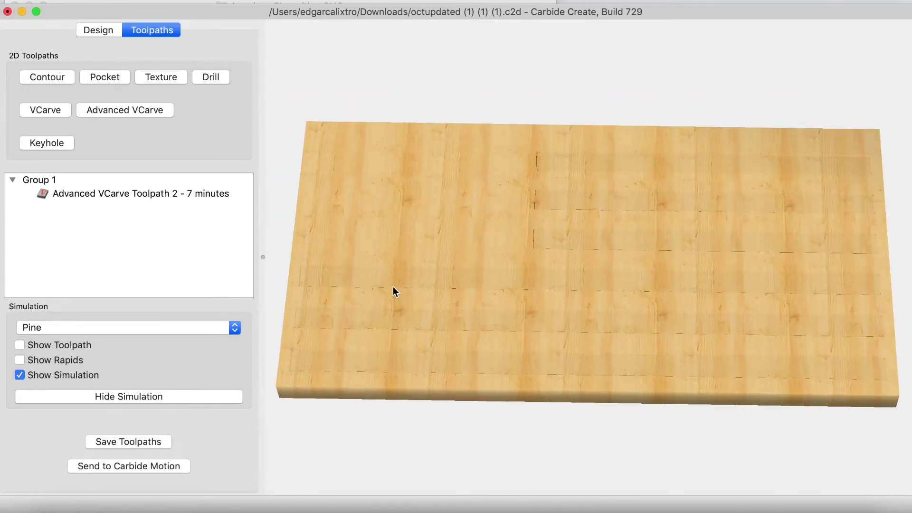
{"action": "left_click_drag", "start_coordinate": [423, 319], "coordinate": [177, 414]}
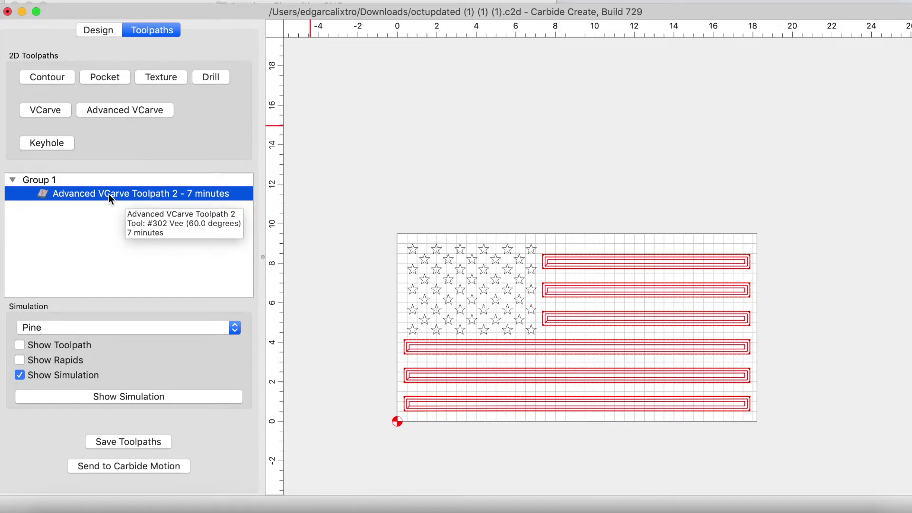
Edit the stripes Advanced VCarve toolpath, changing Max Depth from 0.020 to 0.050 in.
{"action": "right_click", "coordinate": [109, 194]}
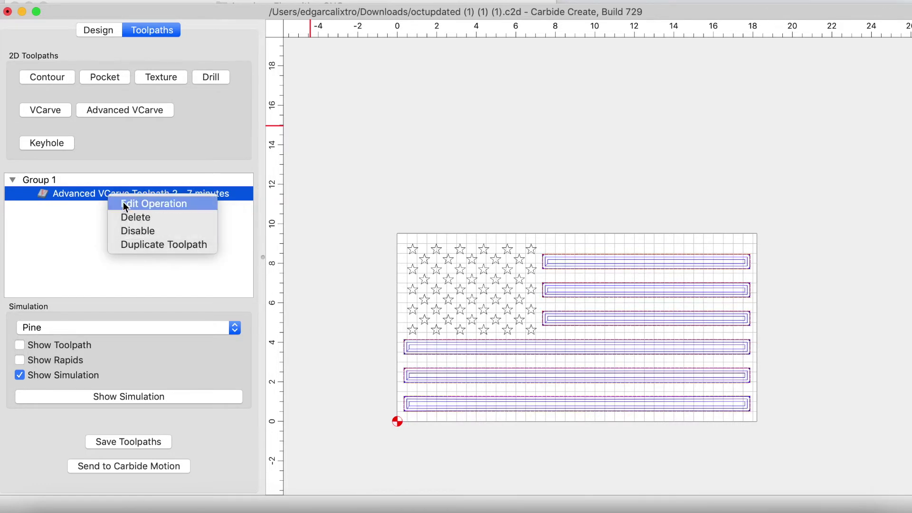
{"action": "left_click", "coordinate": [125, 204]}
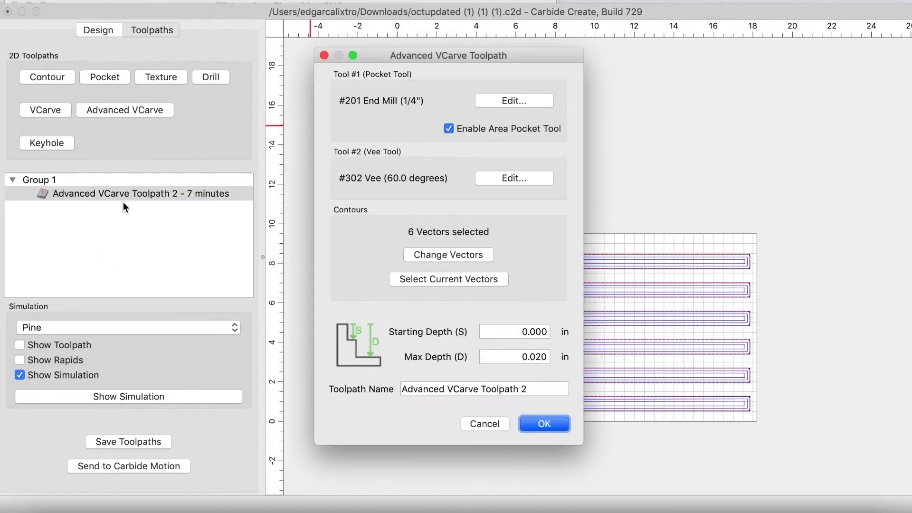
{"action": "left_click_drag", "start_coordinate": [542, 357], "coordinate": [550, 361]}
{"action": "key", "text": "BackSpace"}
{"action": "key", "text": "BackSpace"}
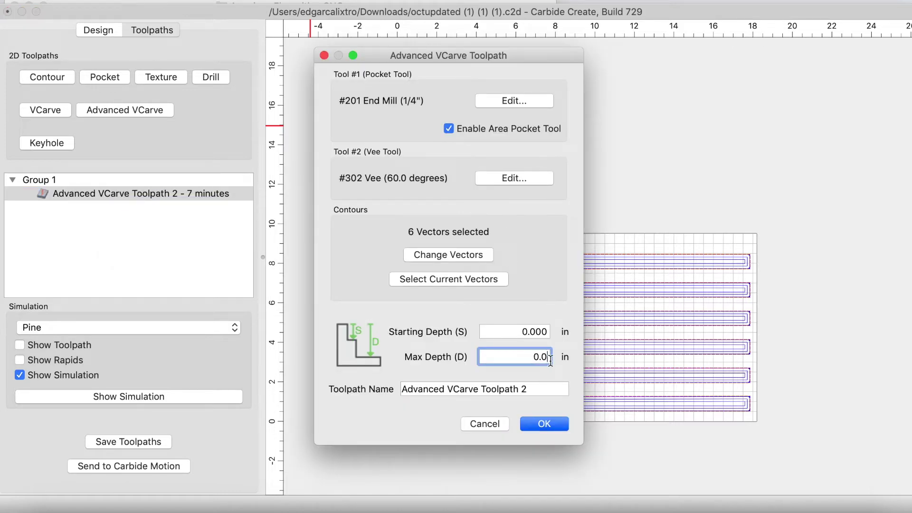
{"action": "type", "text": "5"}
{"action": "left_click", "coordinate": [543, 423]}
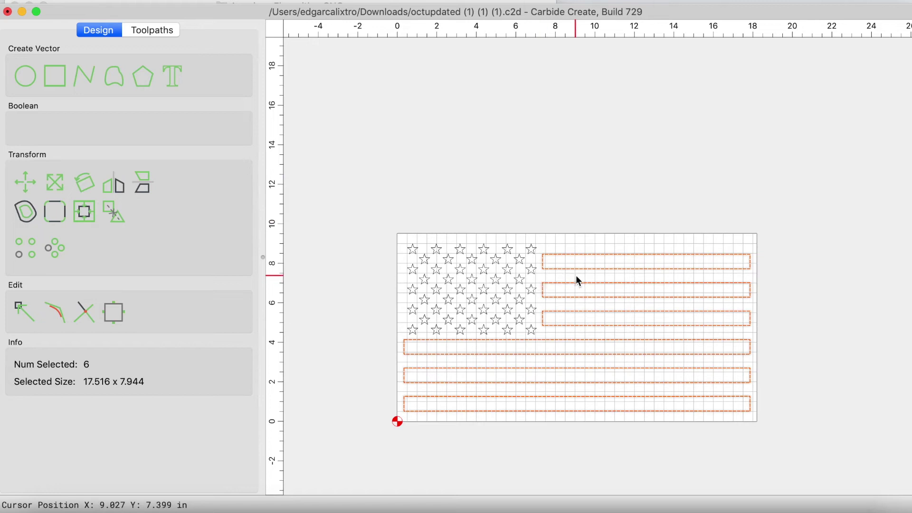
Swap the selection from the stripes to the 50 stars and disable the stripes toolpath.
{"action": "left_click", "coordinate": [482, 218]}
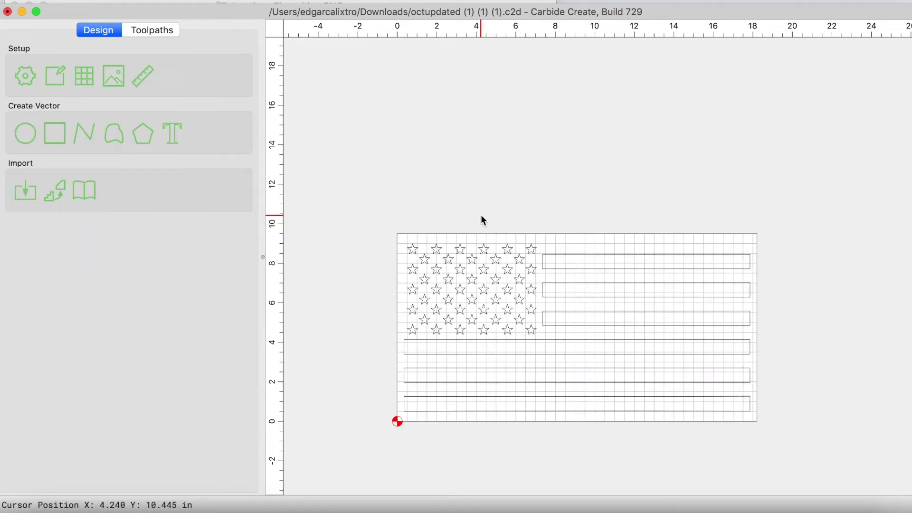
{"action": "left_click", "coordinate": [467, 257]}
{"action": "left_click", "coordinate": [161, 30]}
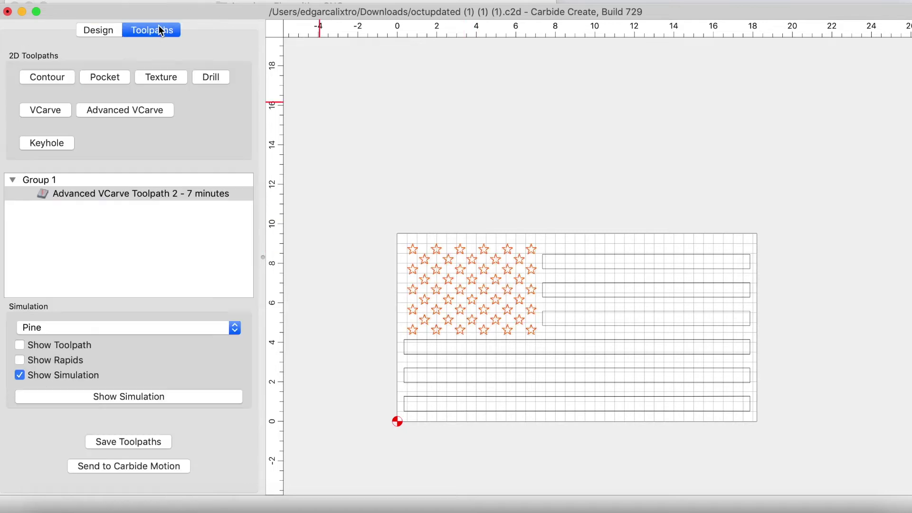
{"action": "right_click", "coordinate": [95, 196]}
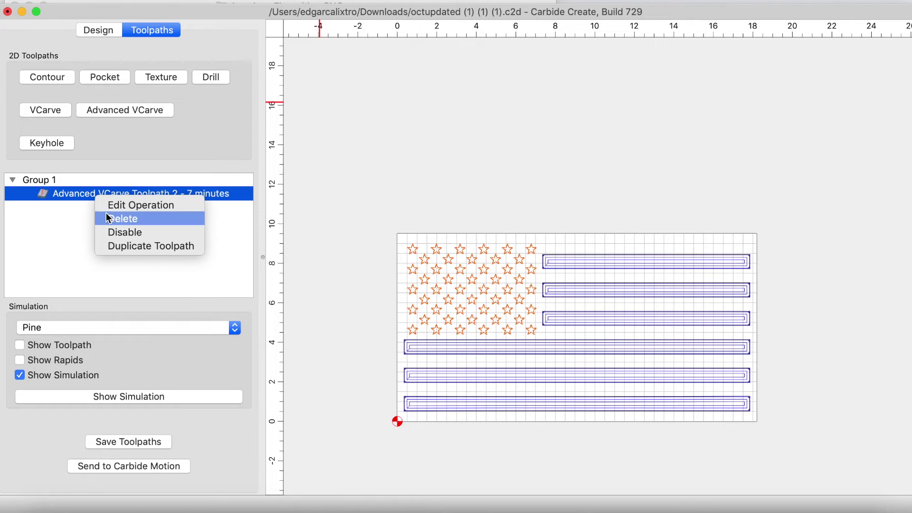
{"action": "left_click", "coordinate": [124, 232]}
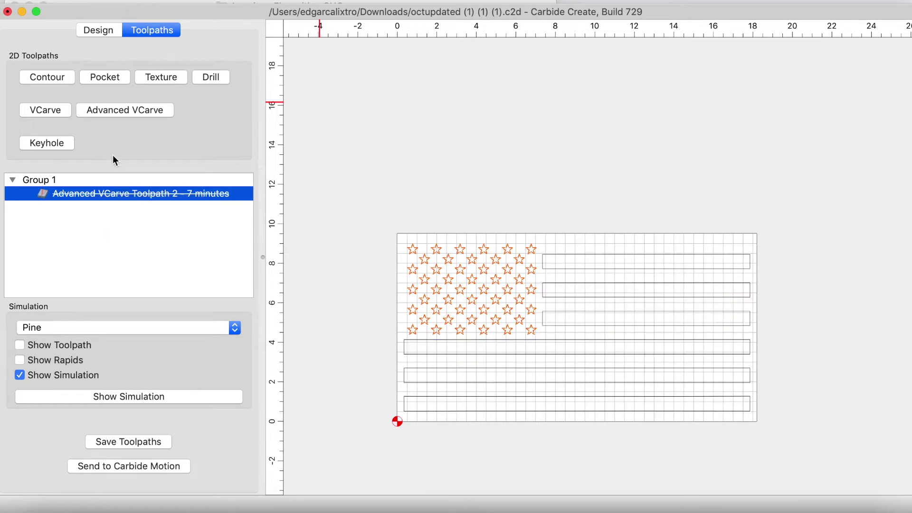
Set up a VCarve toolpath on the selected stars using the 60° vee bit and stock-bottom max depth.
{"action": "left_click", "coordinate": [61, 109]}
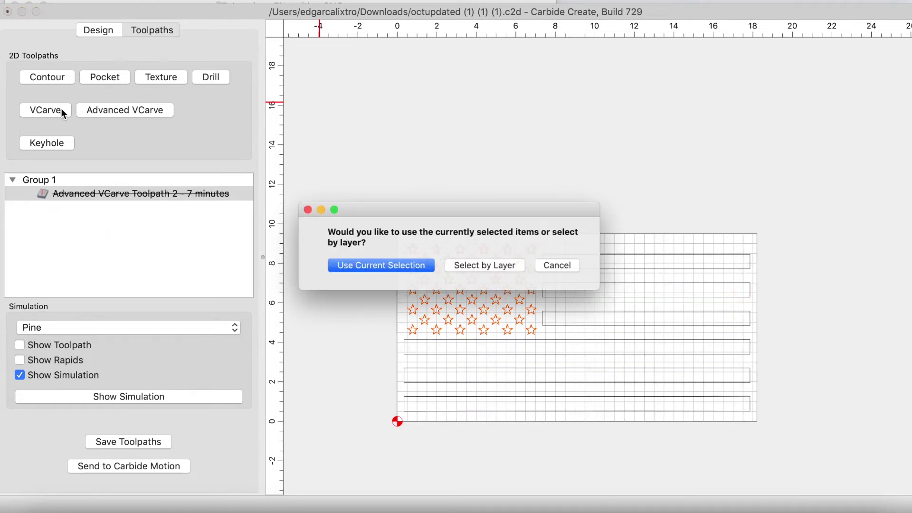
{"action": "left_click", "coordinate": [363, 269]}
{"action": "left_click", "coordinate": [131, 115]}
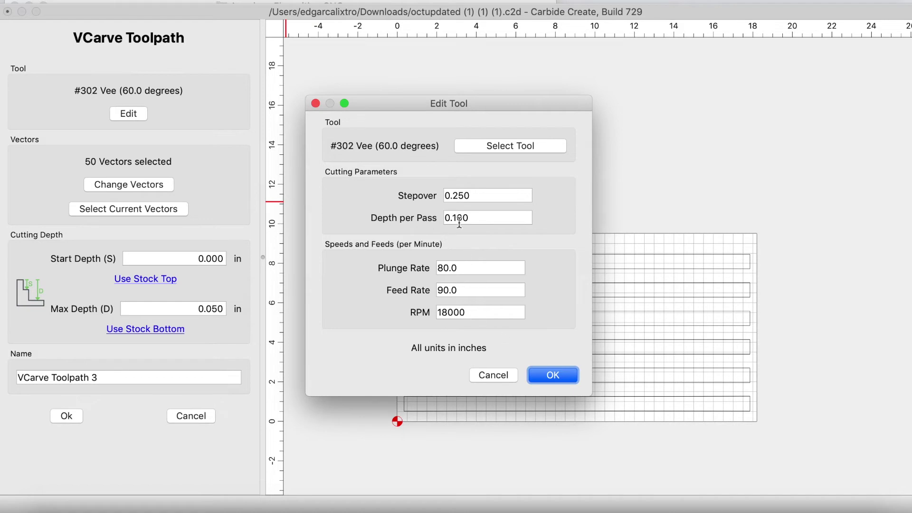
{"action": "left_click", "coordinate": [543, 370]}
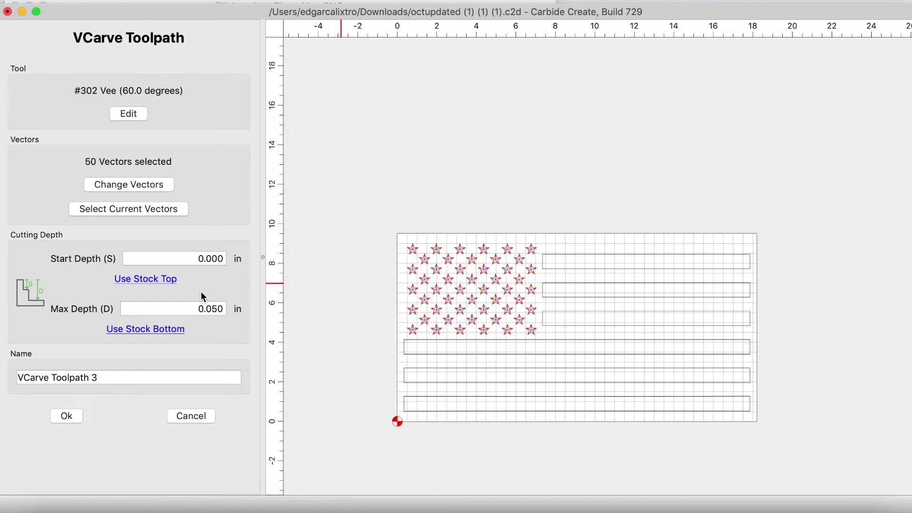
{"action": "left_click", "coordinate": [174, 329]}
Create VCarve Toolpath 3, then simulate it and zoom into the V-carved stars in the upper left.
{"action": "left_click", "coordinate": [75, 417]}
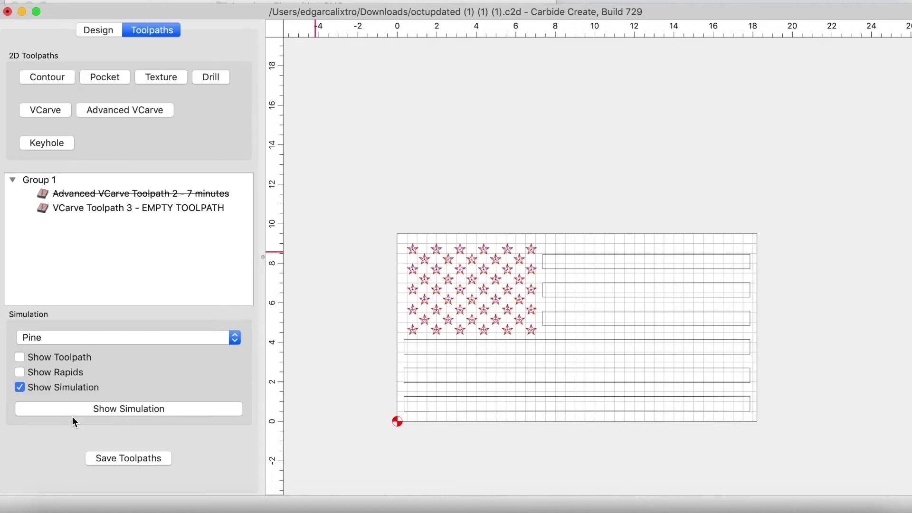
{"action": "left_click", "coordinate": [145, 398]}
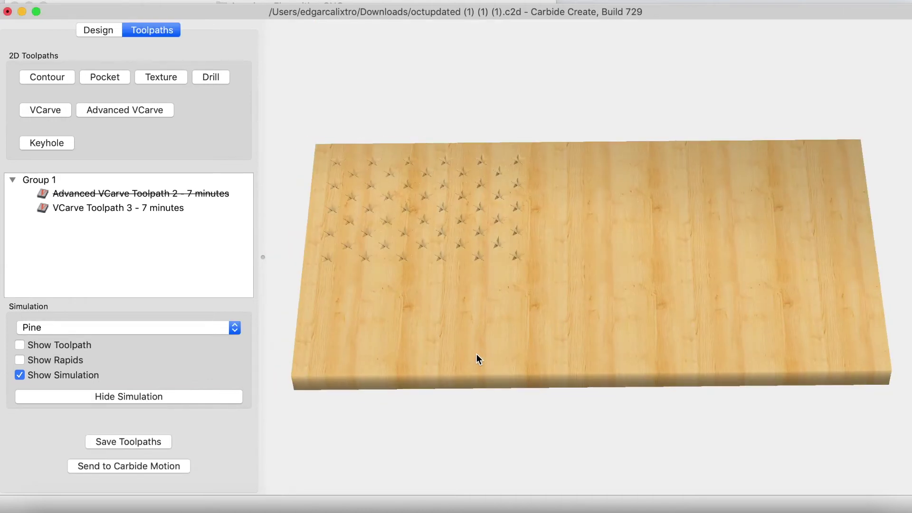
{"action": "left_click_drag", "start_coordinate": [477, 355], "coordinate": [485, 236]}
{"action": "scroll", "coordinate": [461, 235], "scroll_direction": "up", "scroll_amount": 2}
{"action": "scroll", "coordinate": [413, 229], "scroll_direction": "up", "scroll_amount": 2}
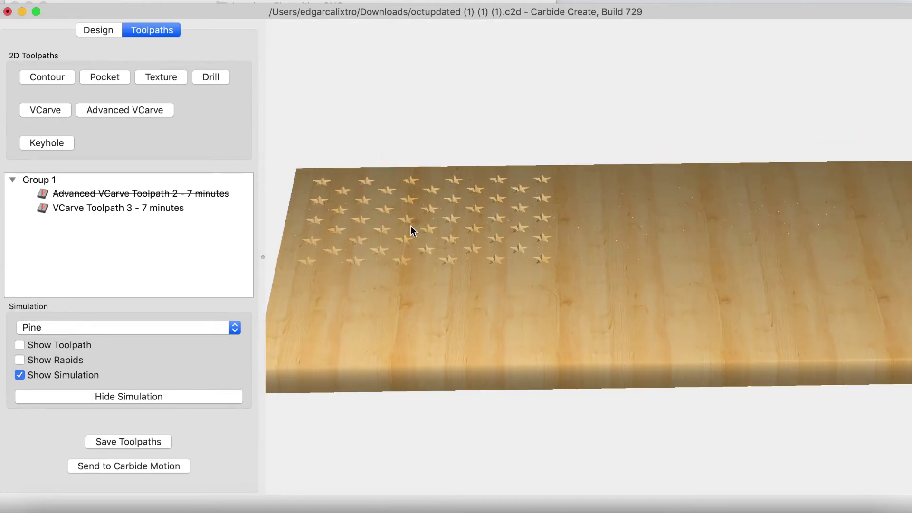
{"action": "scroll", "coordinate": [411, 338], "scroll_direction": "up", "scroll_amount": 2}
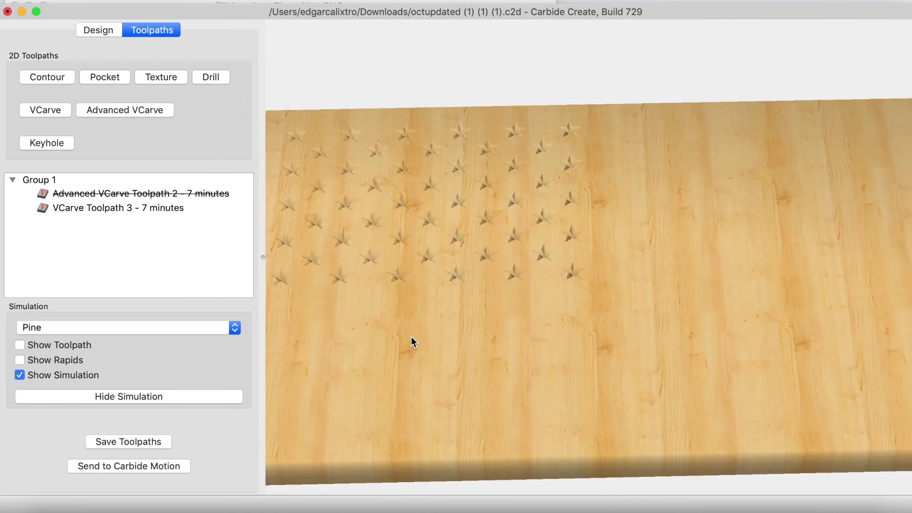